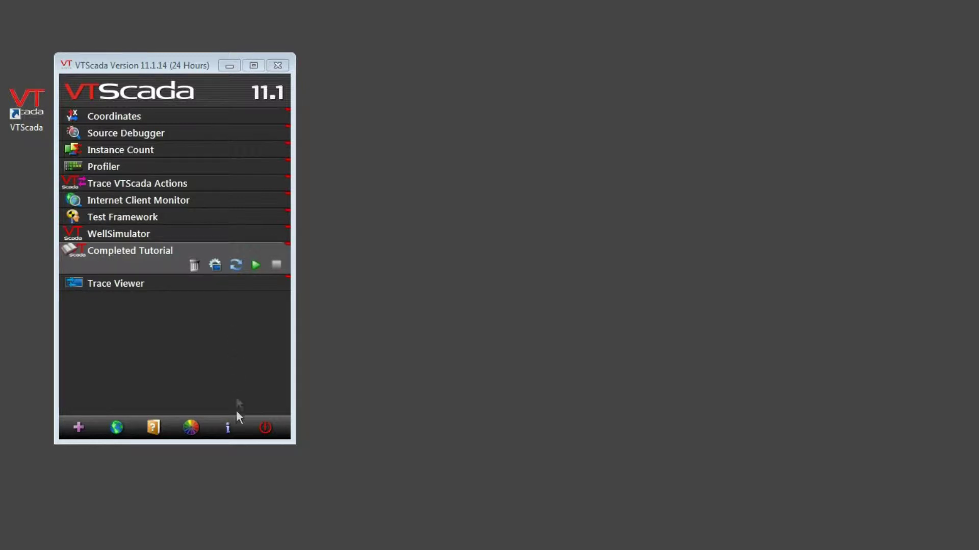
{"action": "left_click", "coordinate": [228, 429]}
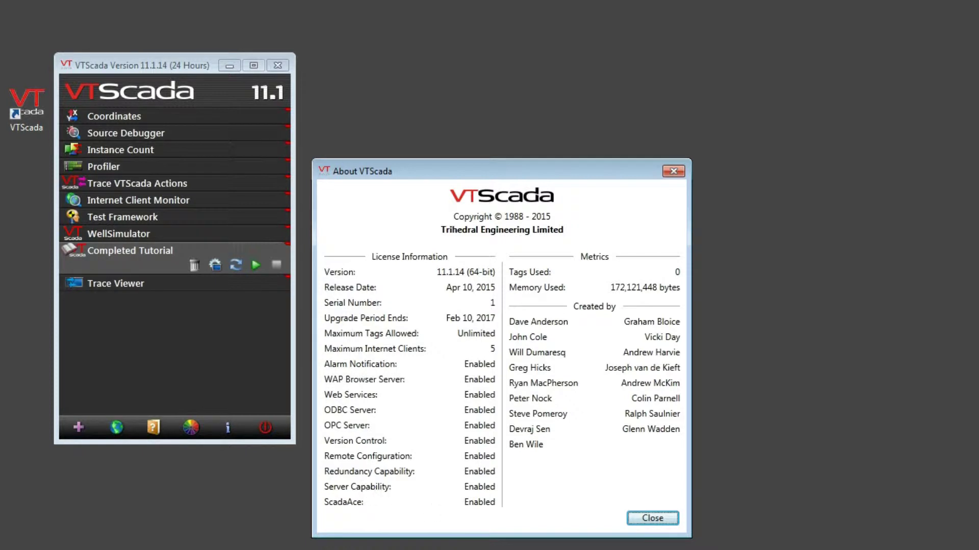
{"action": "left_click", "coordinate": [663, 522]}
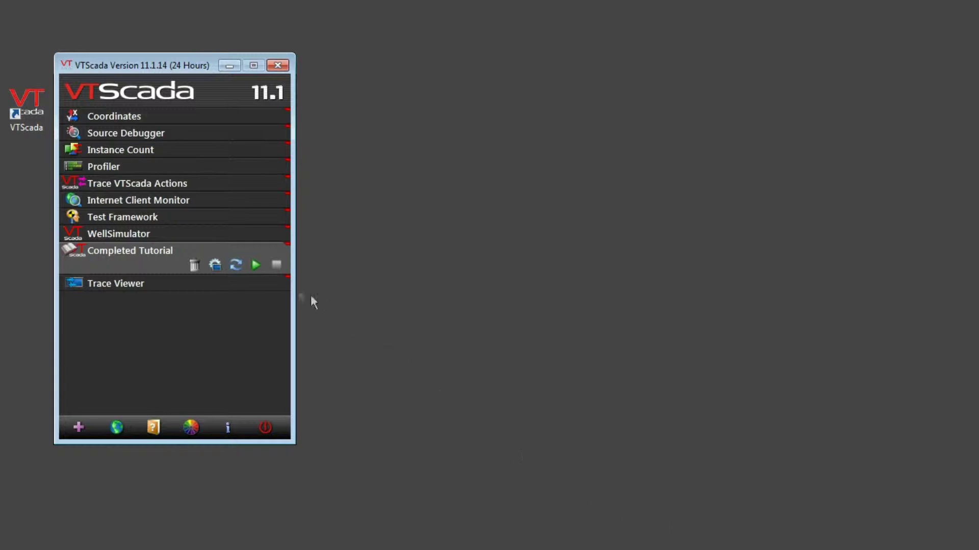
{"action": "left_click", "coordinate": [219, 265]}
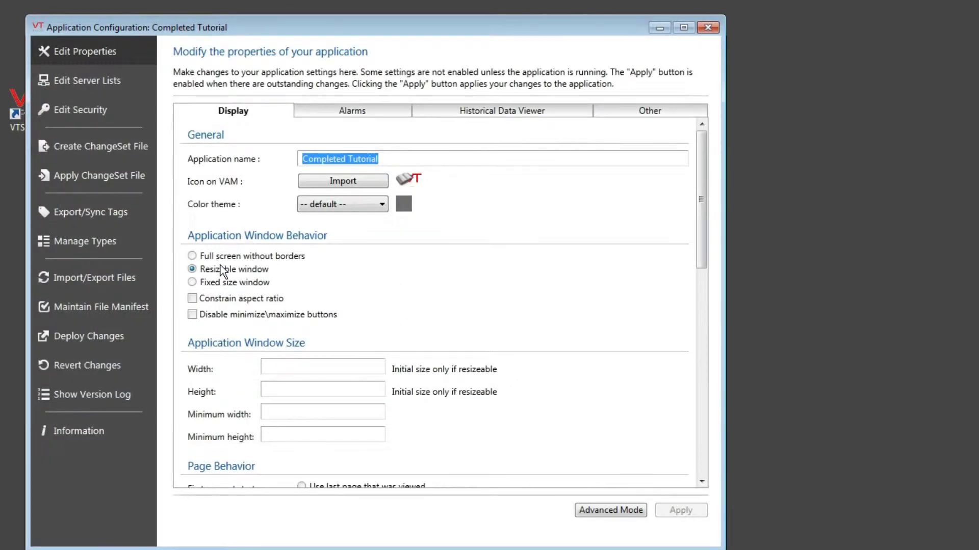
{"action": "left_click", "coordinate": [105, 83]}
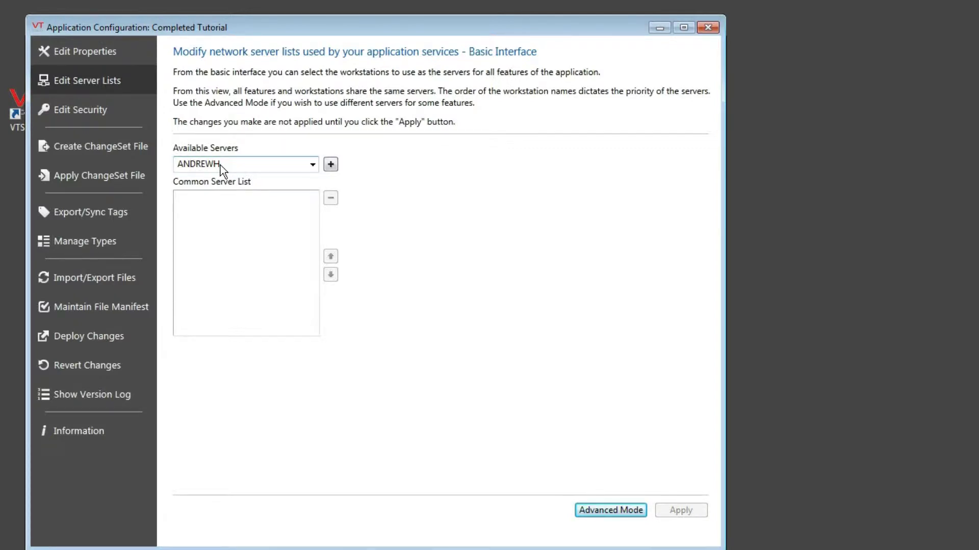
Step: Add a workstation to the common server list, then close the configuration discarding that change
{"action": "left_click", "coordinate": [329, 165]}
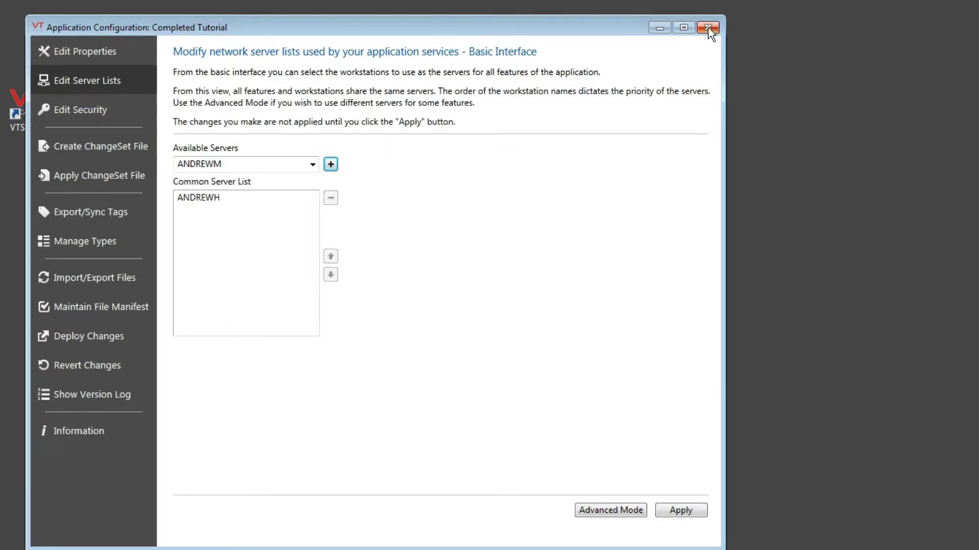
{"action": "left_click", "coordinate": [708, 28]}
{"action": "left_click", "coordinate": [667, 415]}
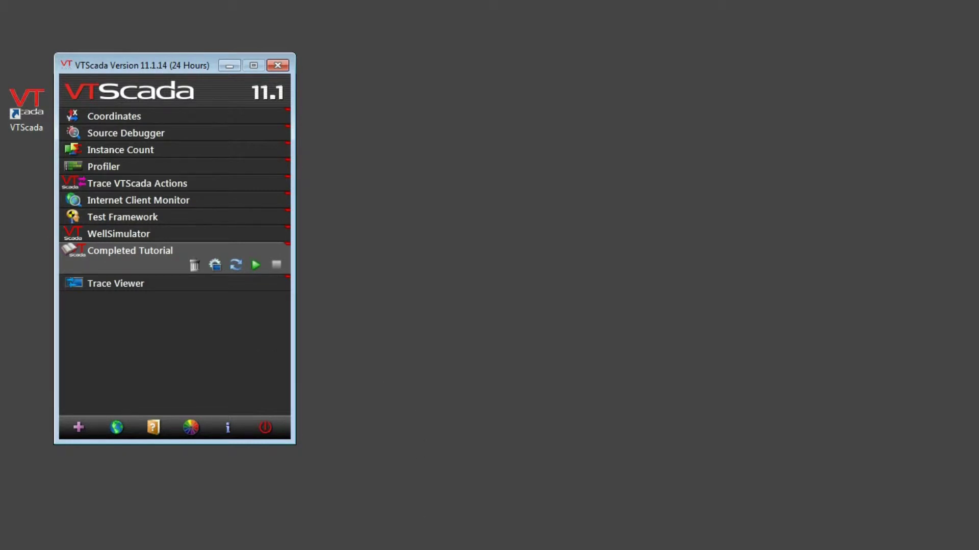
{"action": "key", "text": "alt+Tab"}
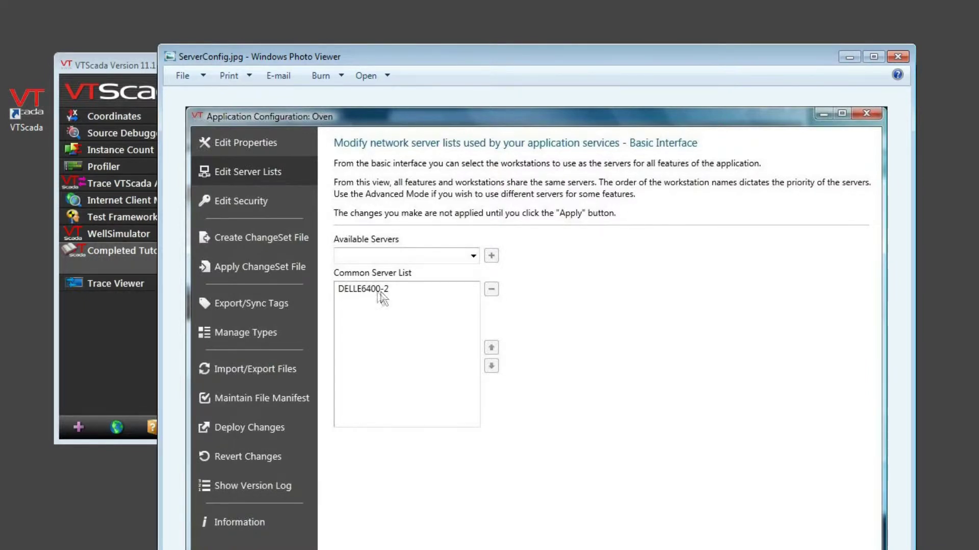
{"action": "left_click", "coordinate": [849, 57]}
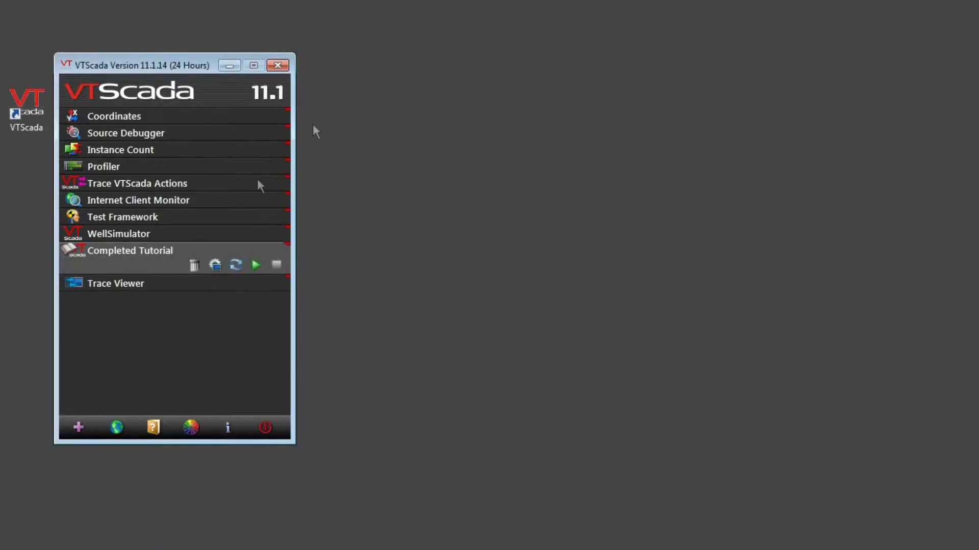
Step: Add the Oven application from workstation DELLE6400-2 through the advanced wizard and start it running
{"action": "left_click", "coordinate": [80, 424]}
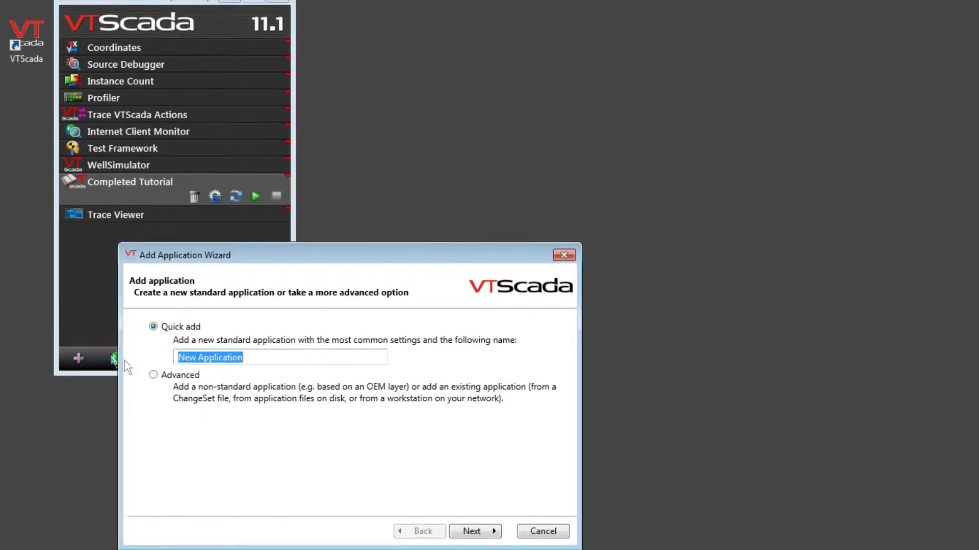
{"action": "left_click", "coordinate": [152, 375]}
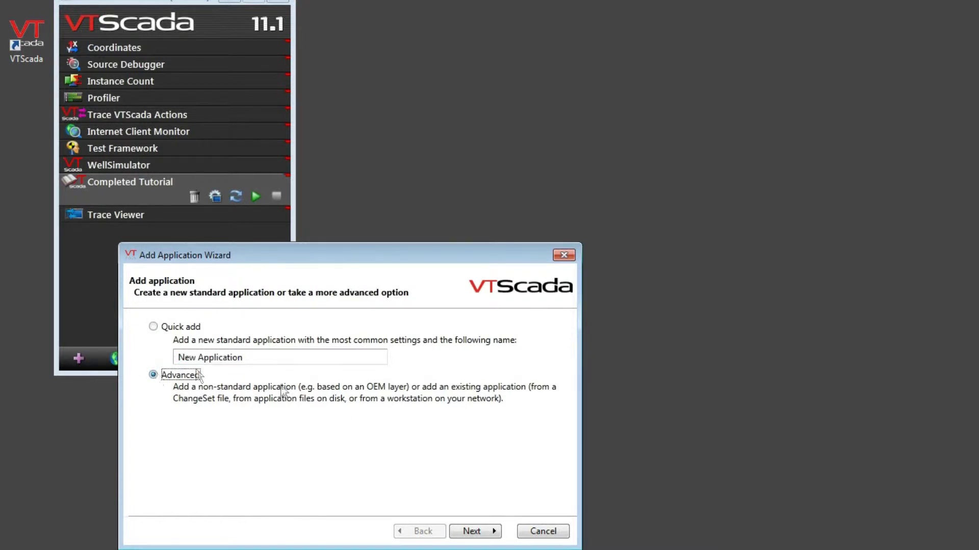
{"action": "left_click", "coordinate": [471, 531]}
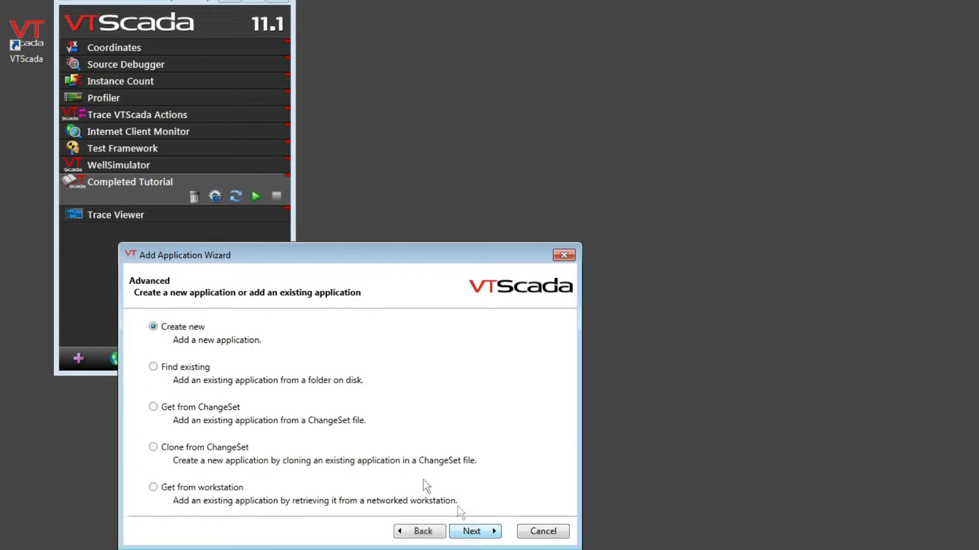
{"action": "left_click", "coordinate": [227, 490]}
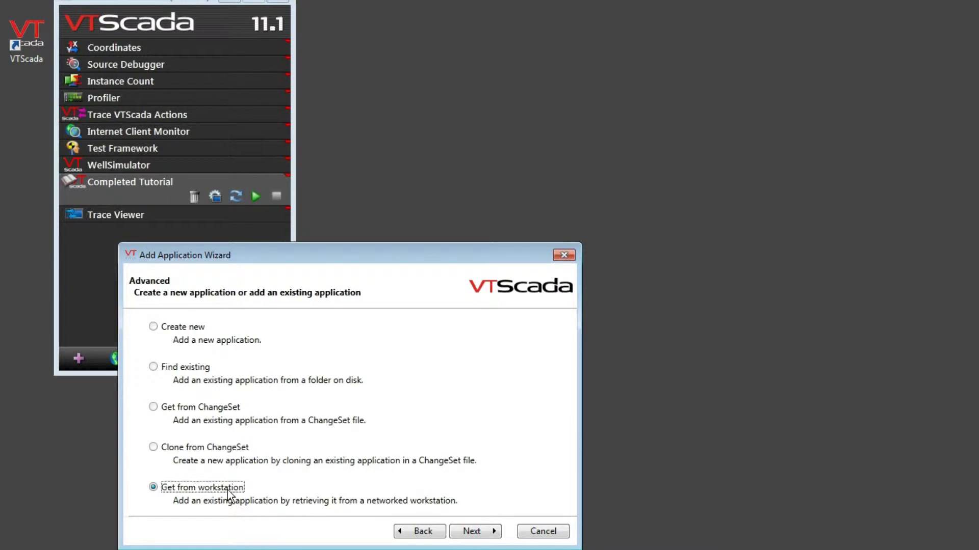
{"action": "left_click", "coordinate": [478, 530]}
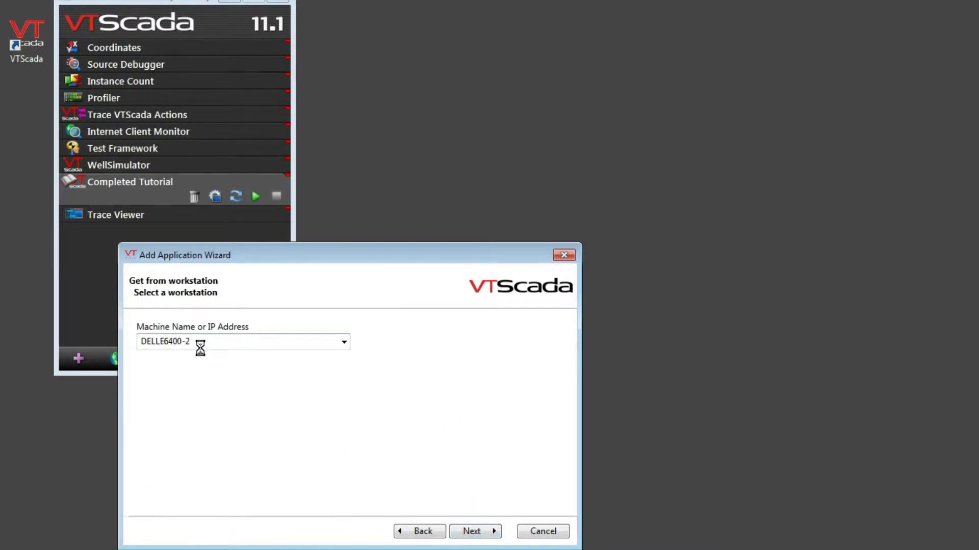
{"action": "left_click", "coordinate": [473, 531]}
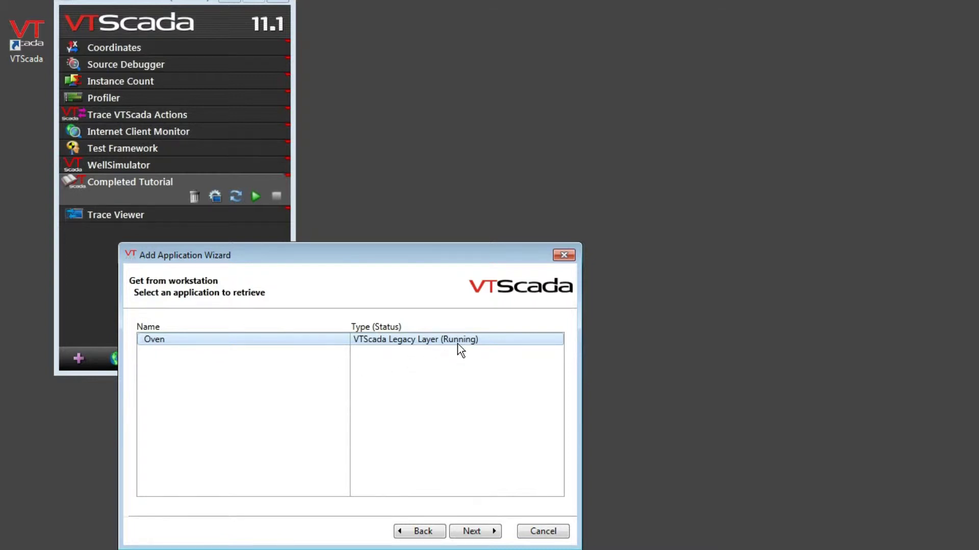
{"action": "left_click", "coordinate": [470, 531]}
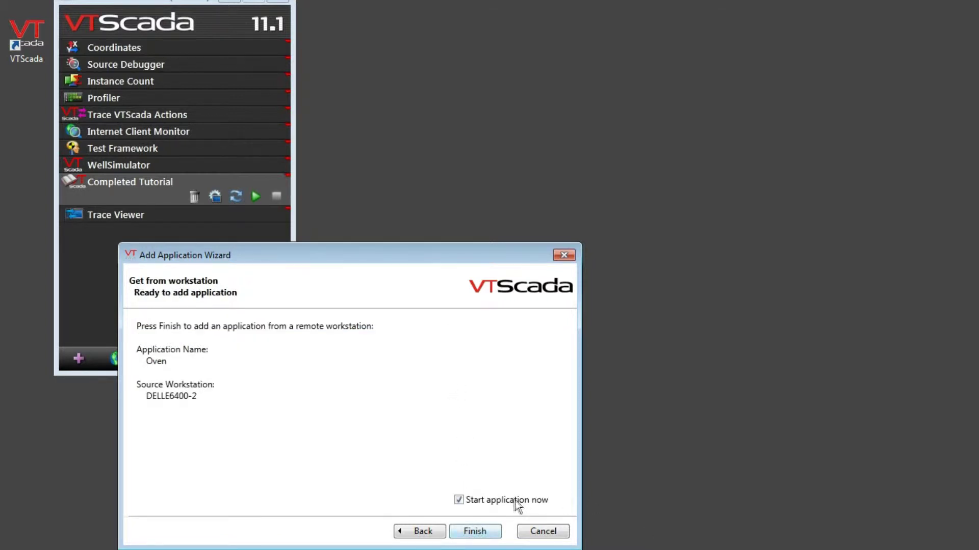
{"action": "left_click", "coordinate": [475, 533]}
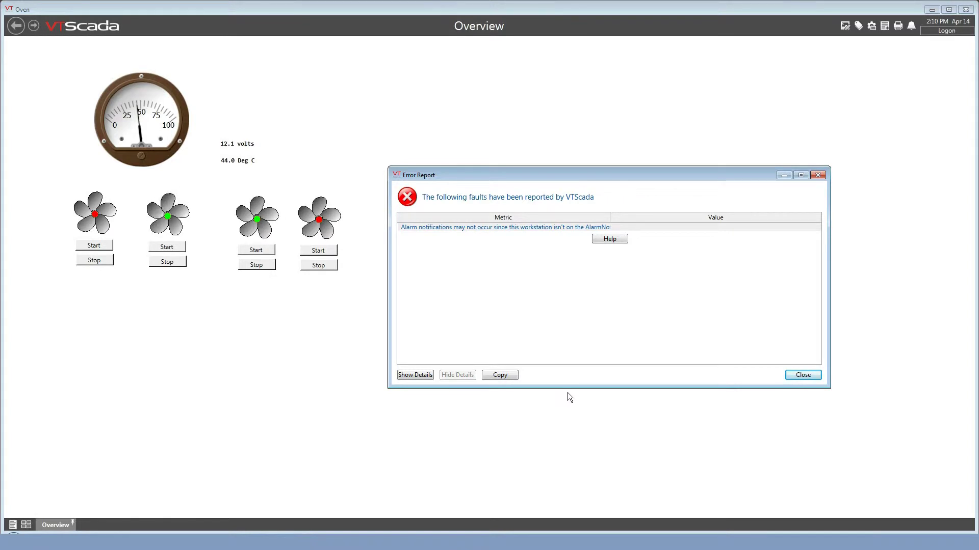
Step: Dismiss the Error Report, then run the fourth Oven fan briefly and stop it
{"action": "left_click", "coordinate": [801, 377]}
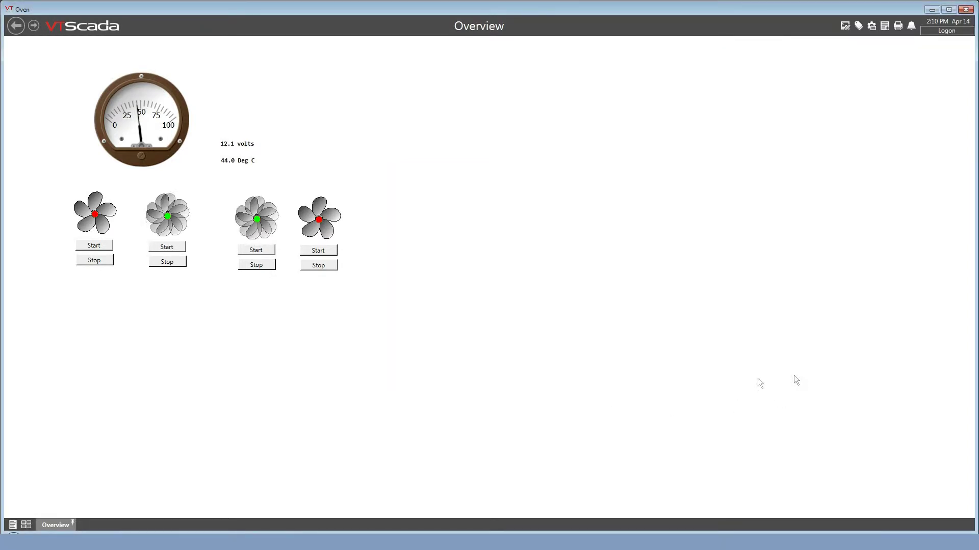
{"action": "left_click", "coordinate": [319, 250]}
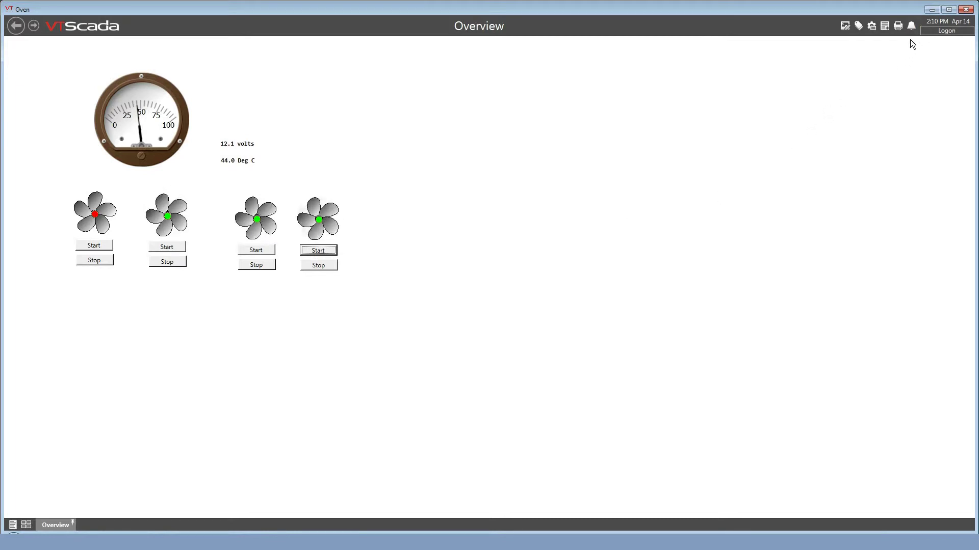
{"action": "left_click", "coordinate": [328, 267]}
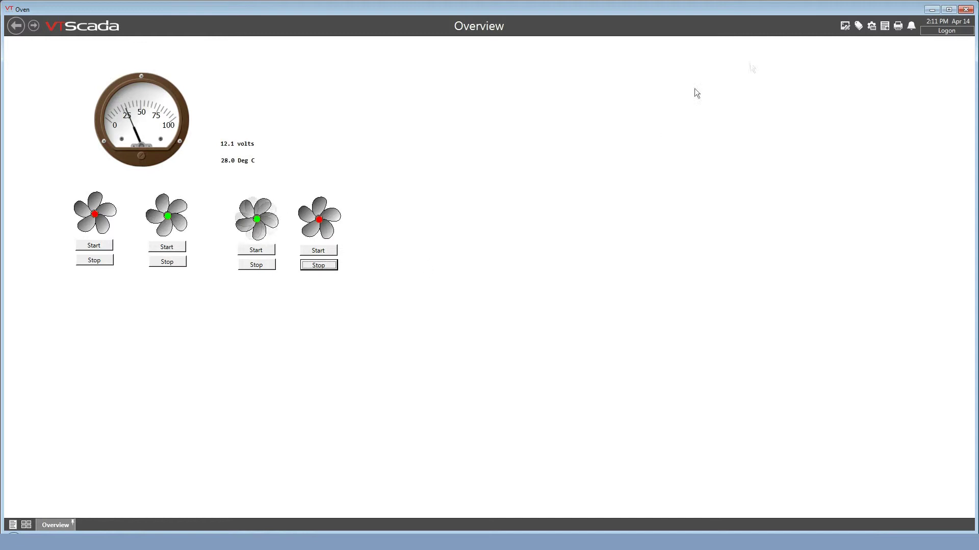
Step: Add this PC's workstation after DELLE6400-2 in Oven's common server list, applied with comment 'CREATED A BACKUP SERVER'
{"action": "left_click", "coordinate": [871, 26]}
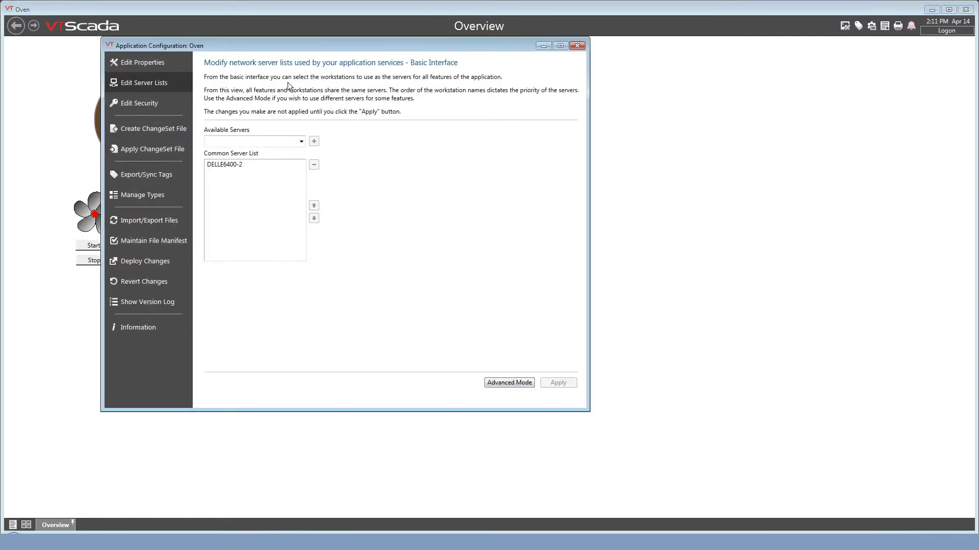
{"action": "left_click", "coordinate": [257, 141]}
{"action": "type", "text": "ANDREWH"}
{"action": "left_click", "coordinate": [313, 142]}
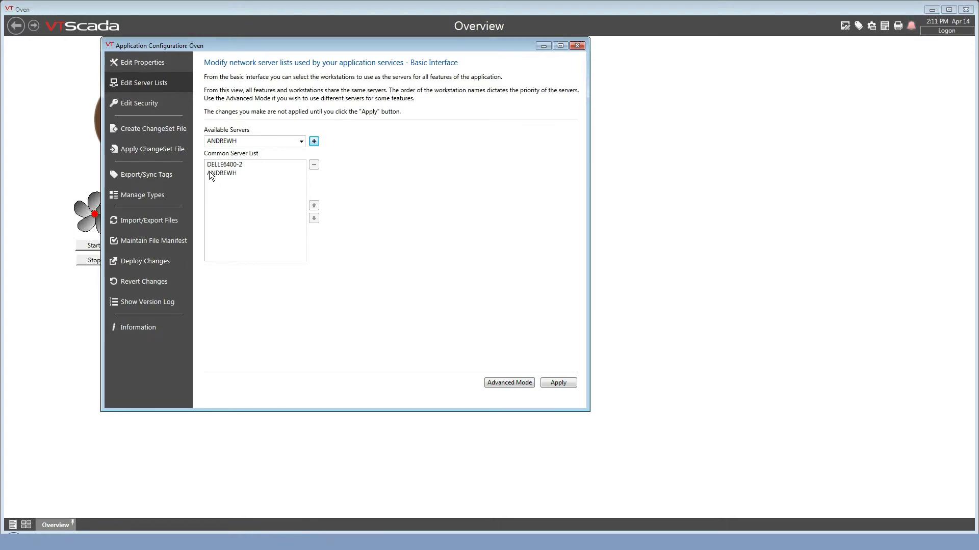
{"action": "left_click", "coordinate": [560, 384]}
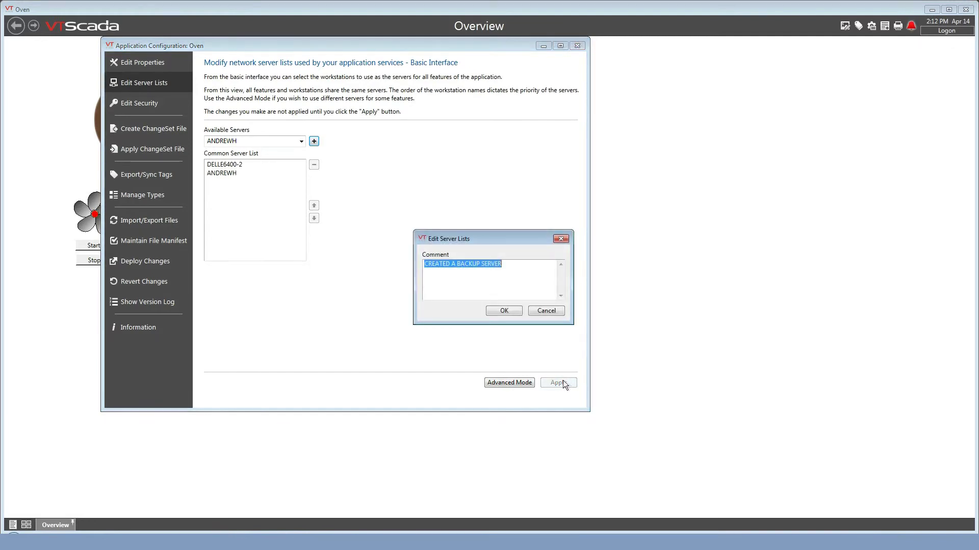
{"action": "left_click", "coordinate": [499, 310]}
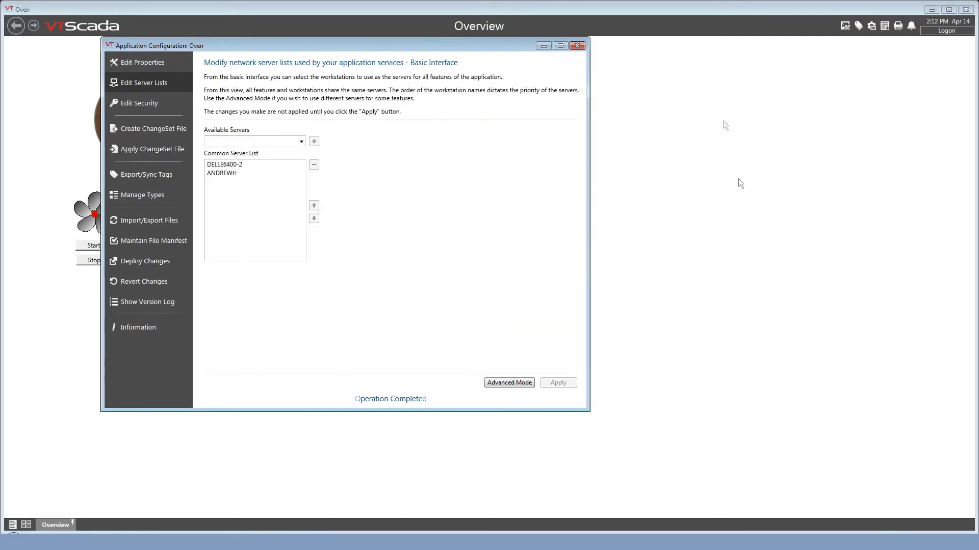
Step: Close the configuration dialog, then shrink the Oven window and move it aside to reveal the launcher
{"action": "left_click", "coordinate": [578, 45]}
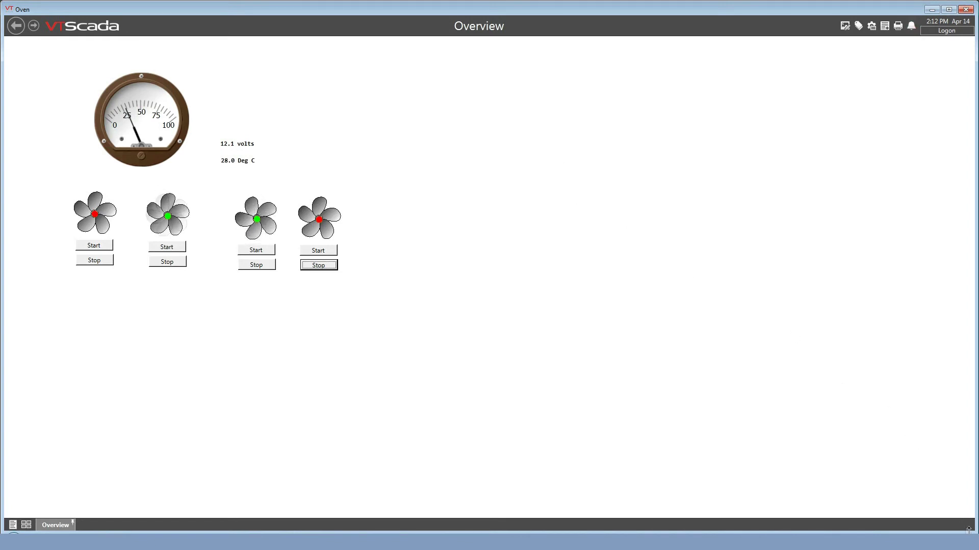
{"action": "left_click_drag", "start_coordinate": [974, 531], "coordinate": [699, 393]}
{"action": "left_click_drag", "start_coordinate": [323, 9], "coordinate": [428, 22]}
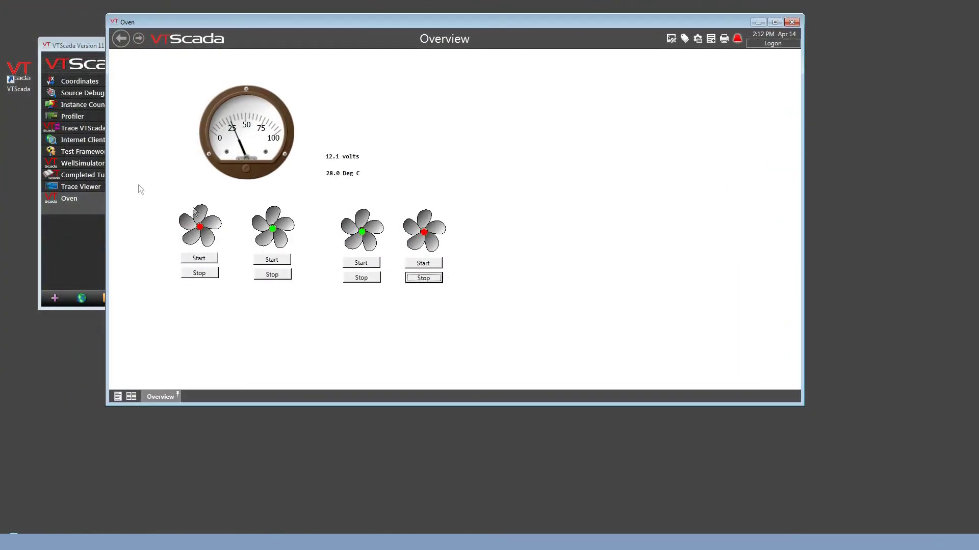
Step: Start the Trace Viewer viewing and logging live RPC Diagnostics, and bring up its Services list
{"action": "left_click", "coordinate": [102, 187]}
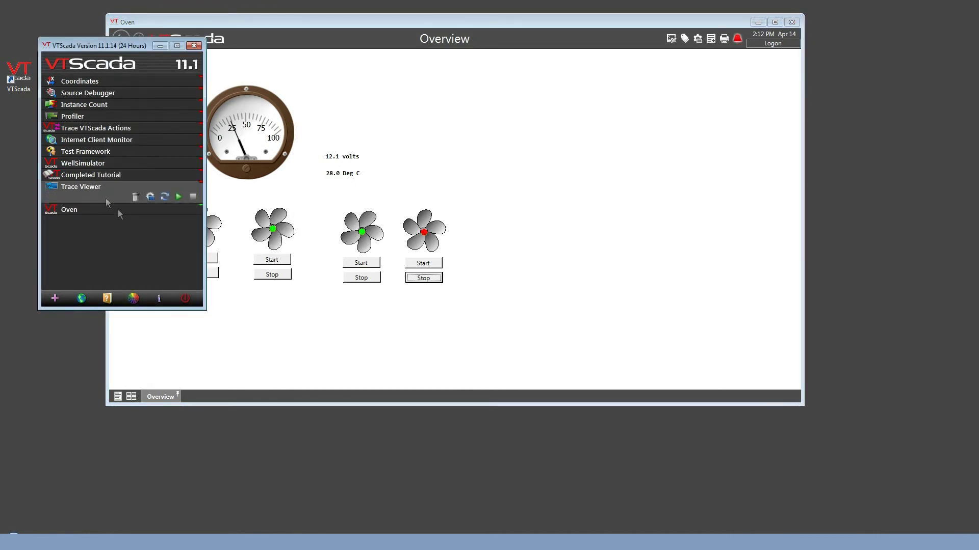
{"action": "left_click", "coordinate": [178, 197]}
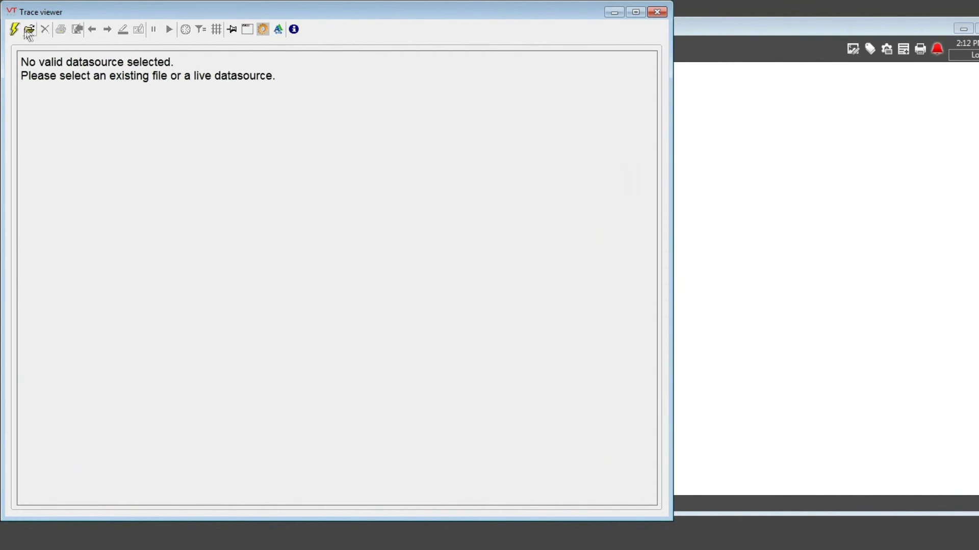
{"action": "left_click", "coordinate": [15, 30]}
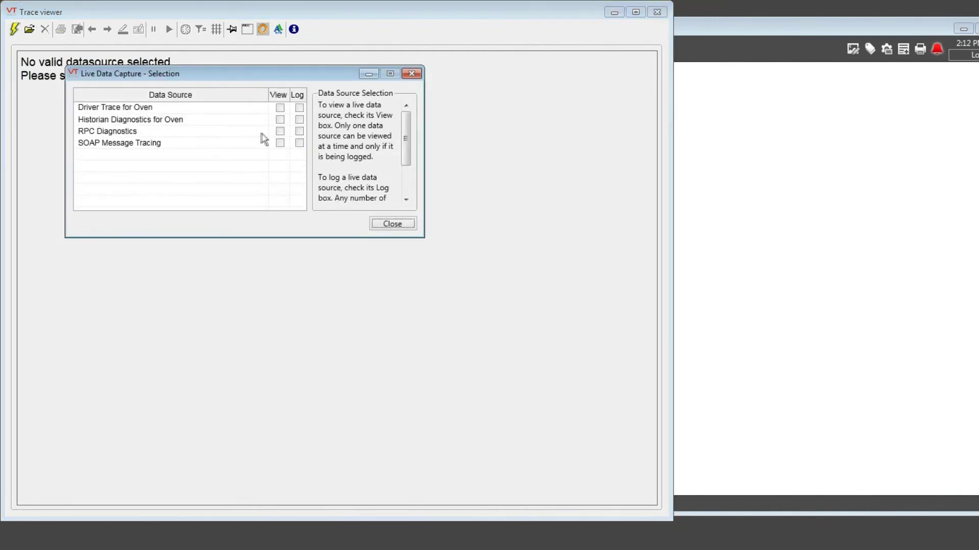
{"action": "left_click", "coordinate": [280, 131]}
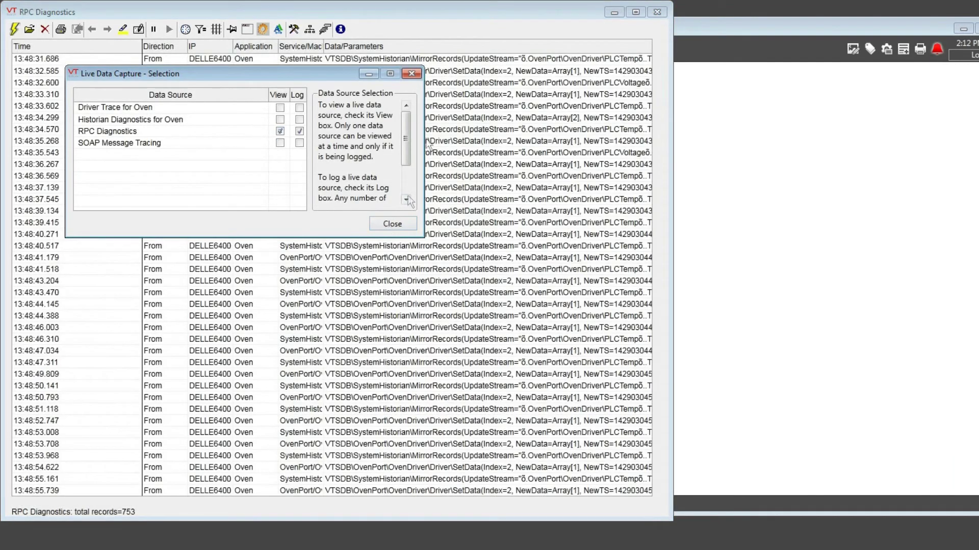
{"action": "left_click", "coordinate": [310, 31]}
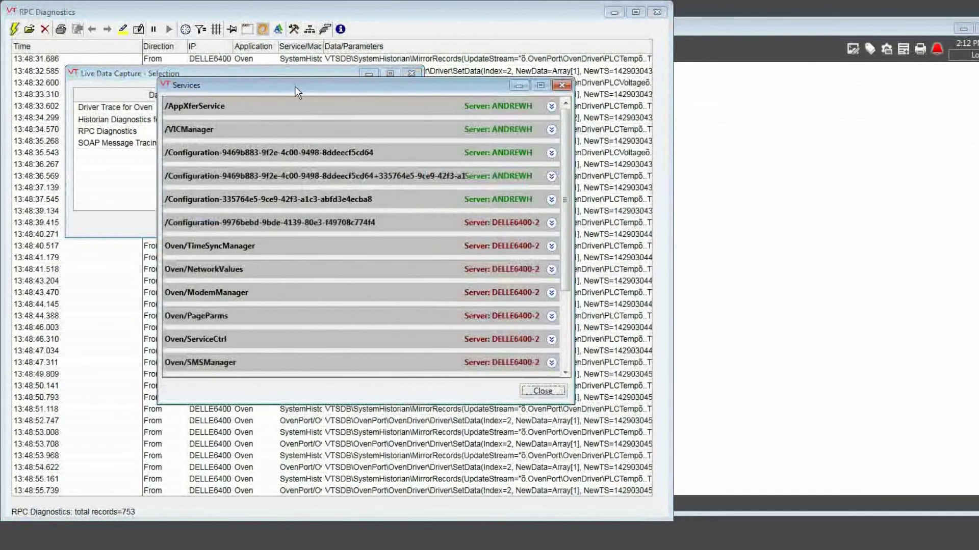
Step: Scroll the Services list to confirm most Oven services are now hosted on the backup PC
{"action": "mouse_move", "coordinate": [565, 246]}
{"action": "left_mouse_down"}
{"action": "mouse_move", "coordinate": [573, 319]}
{"action": "mouse_move", "coordinate": [564, 251]}
{"action": "left_mouse_up"}
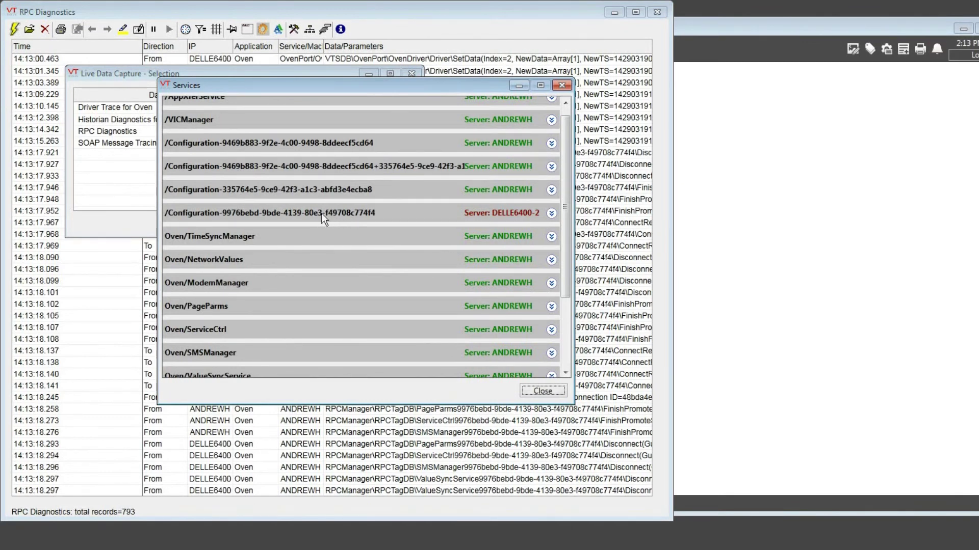
{"action": "mouse_move", "coordinate": [565, 239]}
{"action": "left_mouse_down"}
{"action": "mouse_move", "coordinate": [576, 314]}
{"action": "mouse_move", "coordinate": [571, 257]}
{"action": "left_mouse_up"}
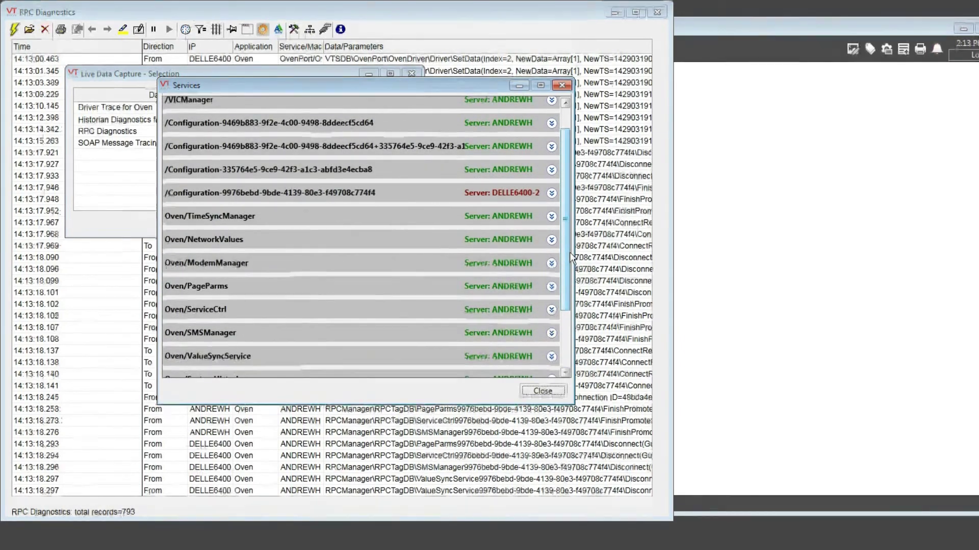